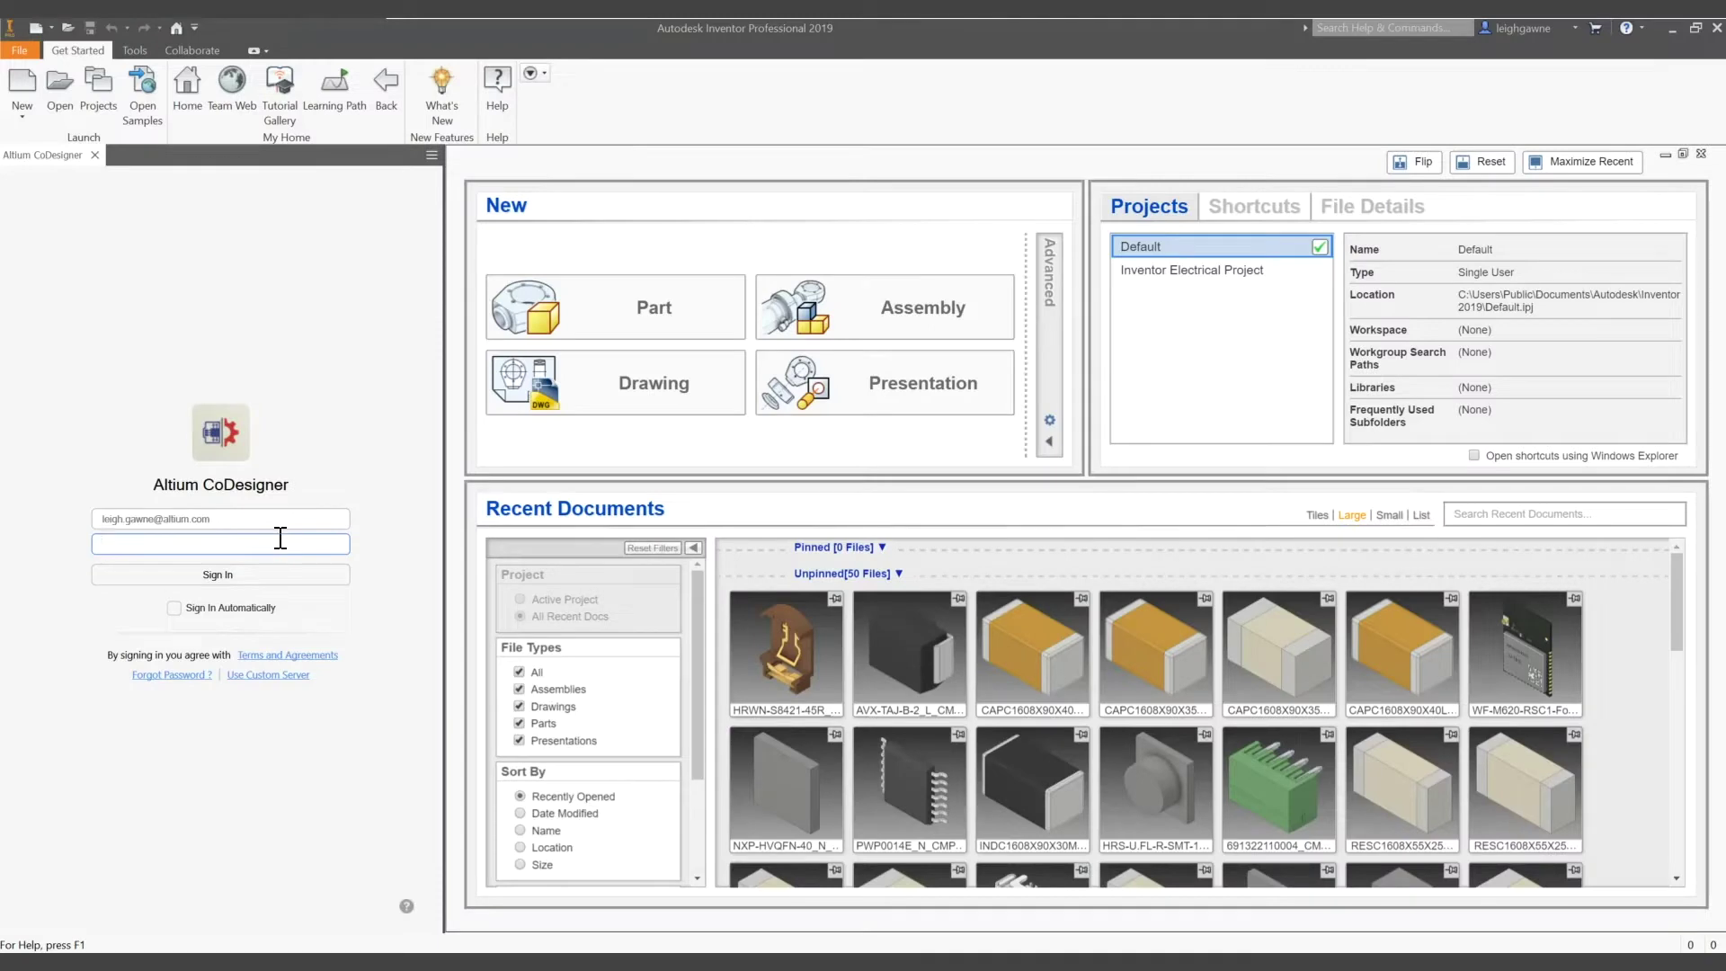
Step: Sign in to CoDesigner and open the NFC Mini Lock board from the server
click(314, 576)
click(211, 592)
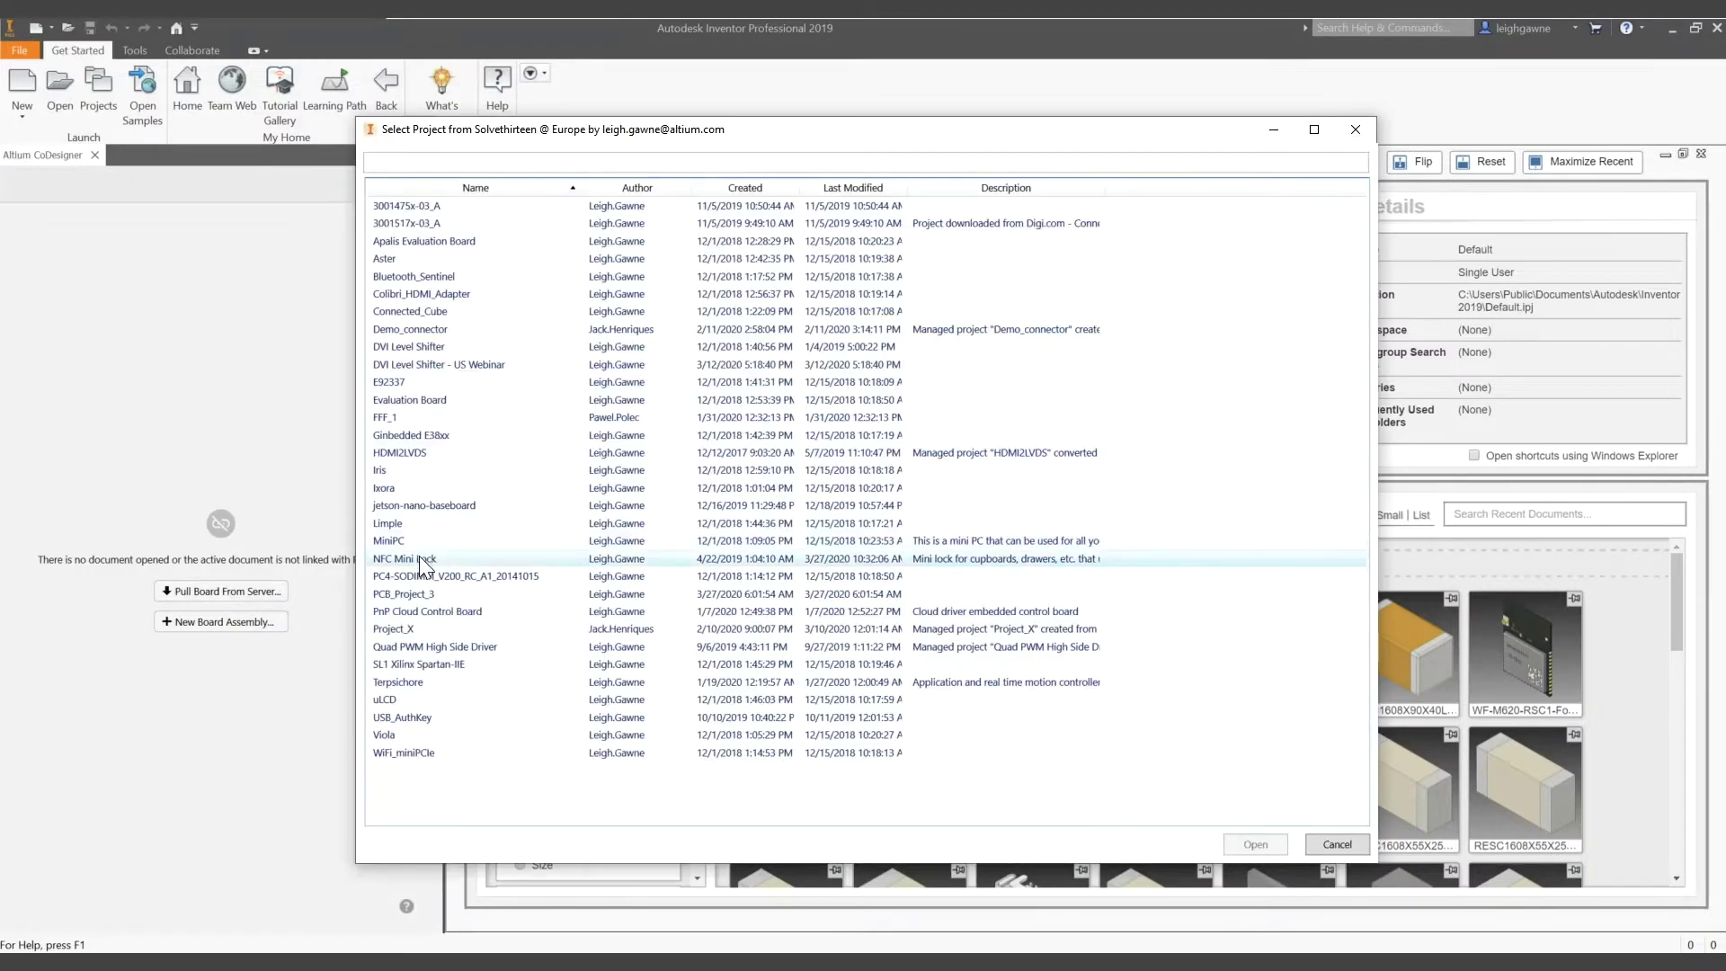
click(1243, 845)
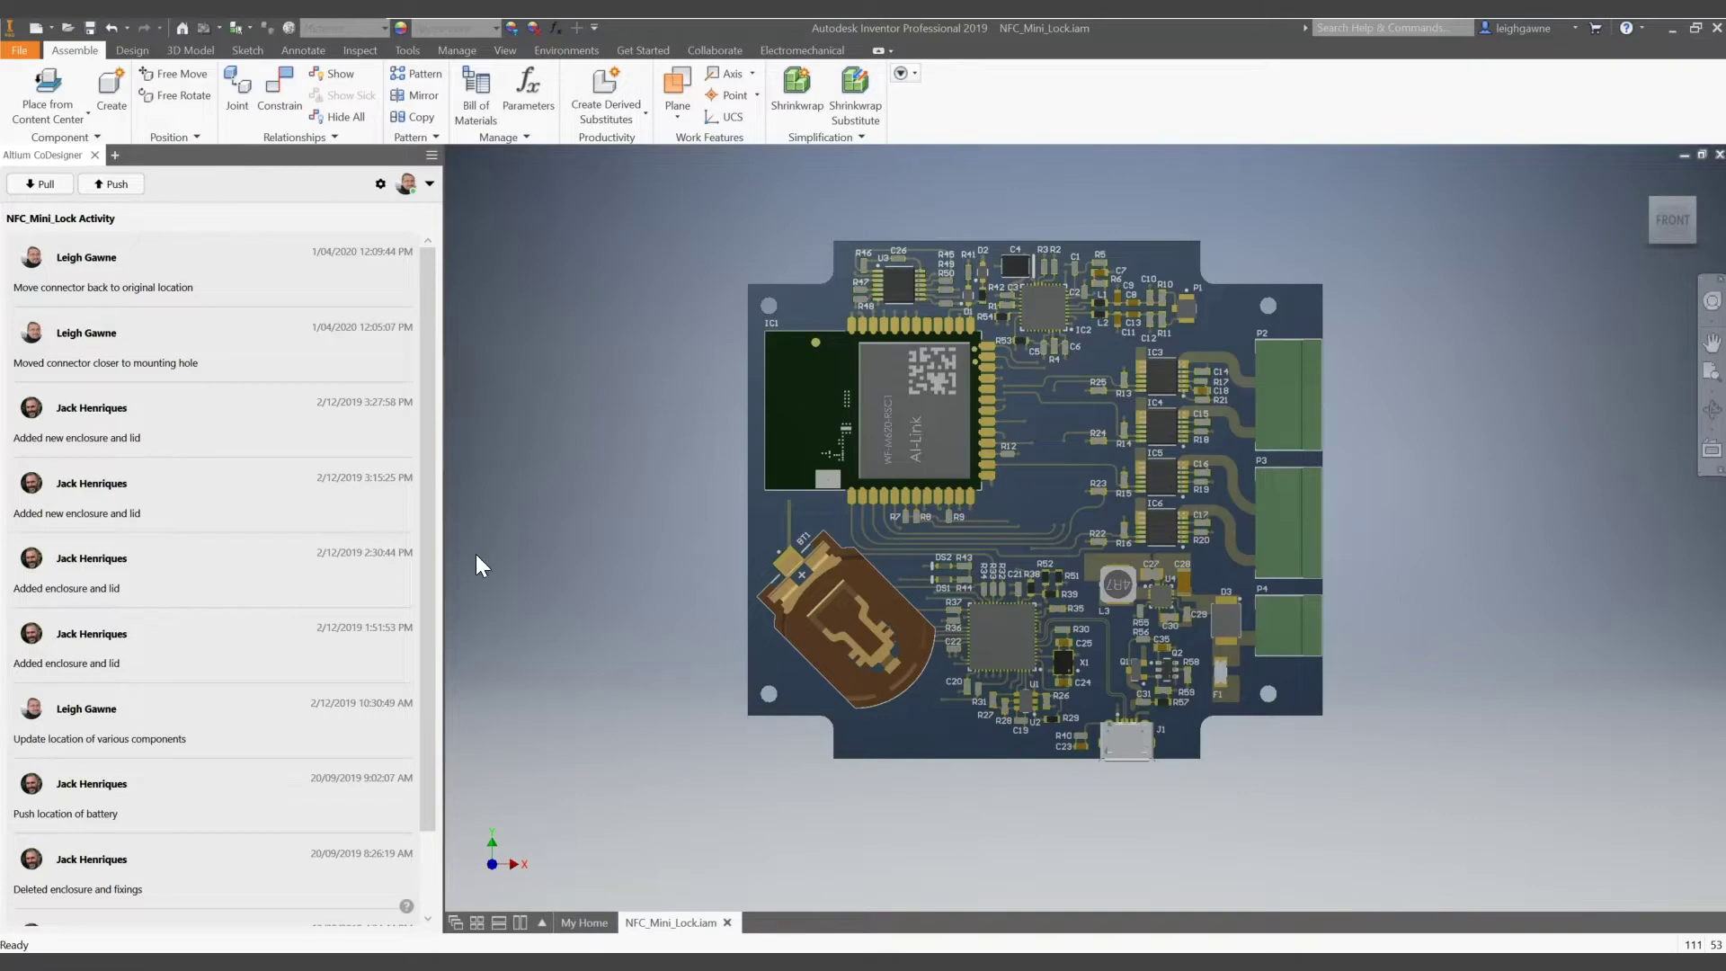
Step: Drag connector P4 to its new spot, orbit to inspect it, and begin a push comment
click(1282, 641)
click(504, 50)
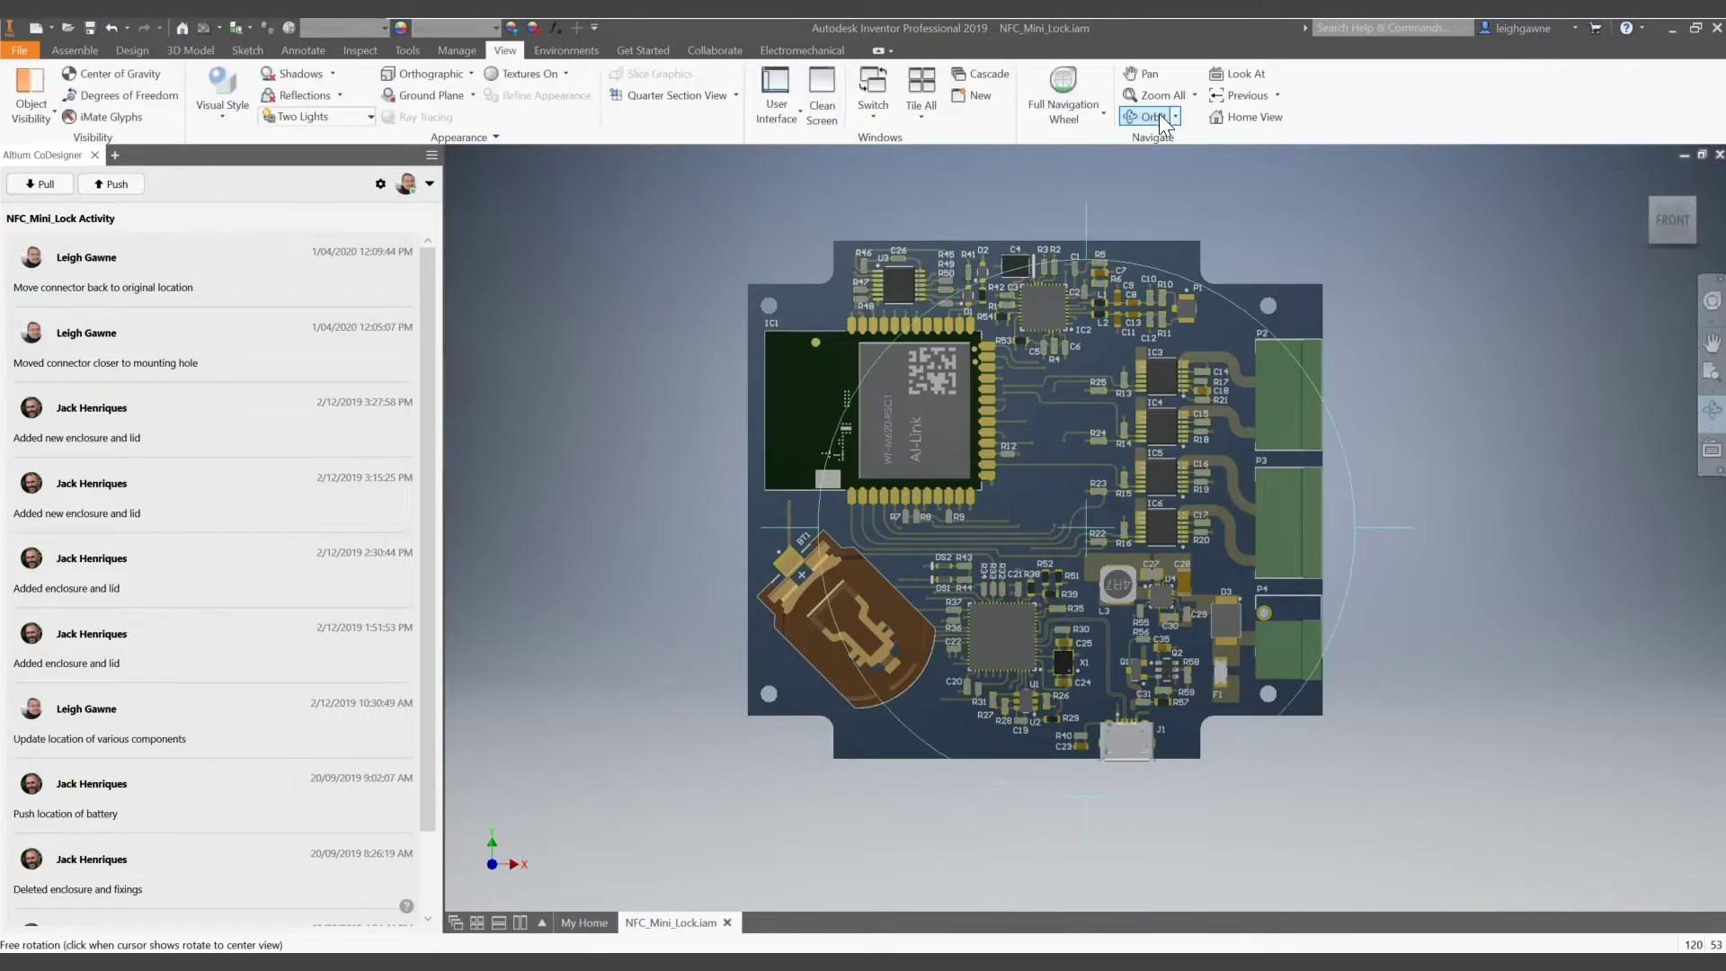
click(1151, 117)
mouse_move(1208, 675)
mouse_down()
mouse_move(1190, 640)
mouse_move(1061, 557)
mouse_up()
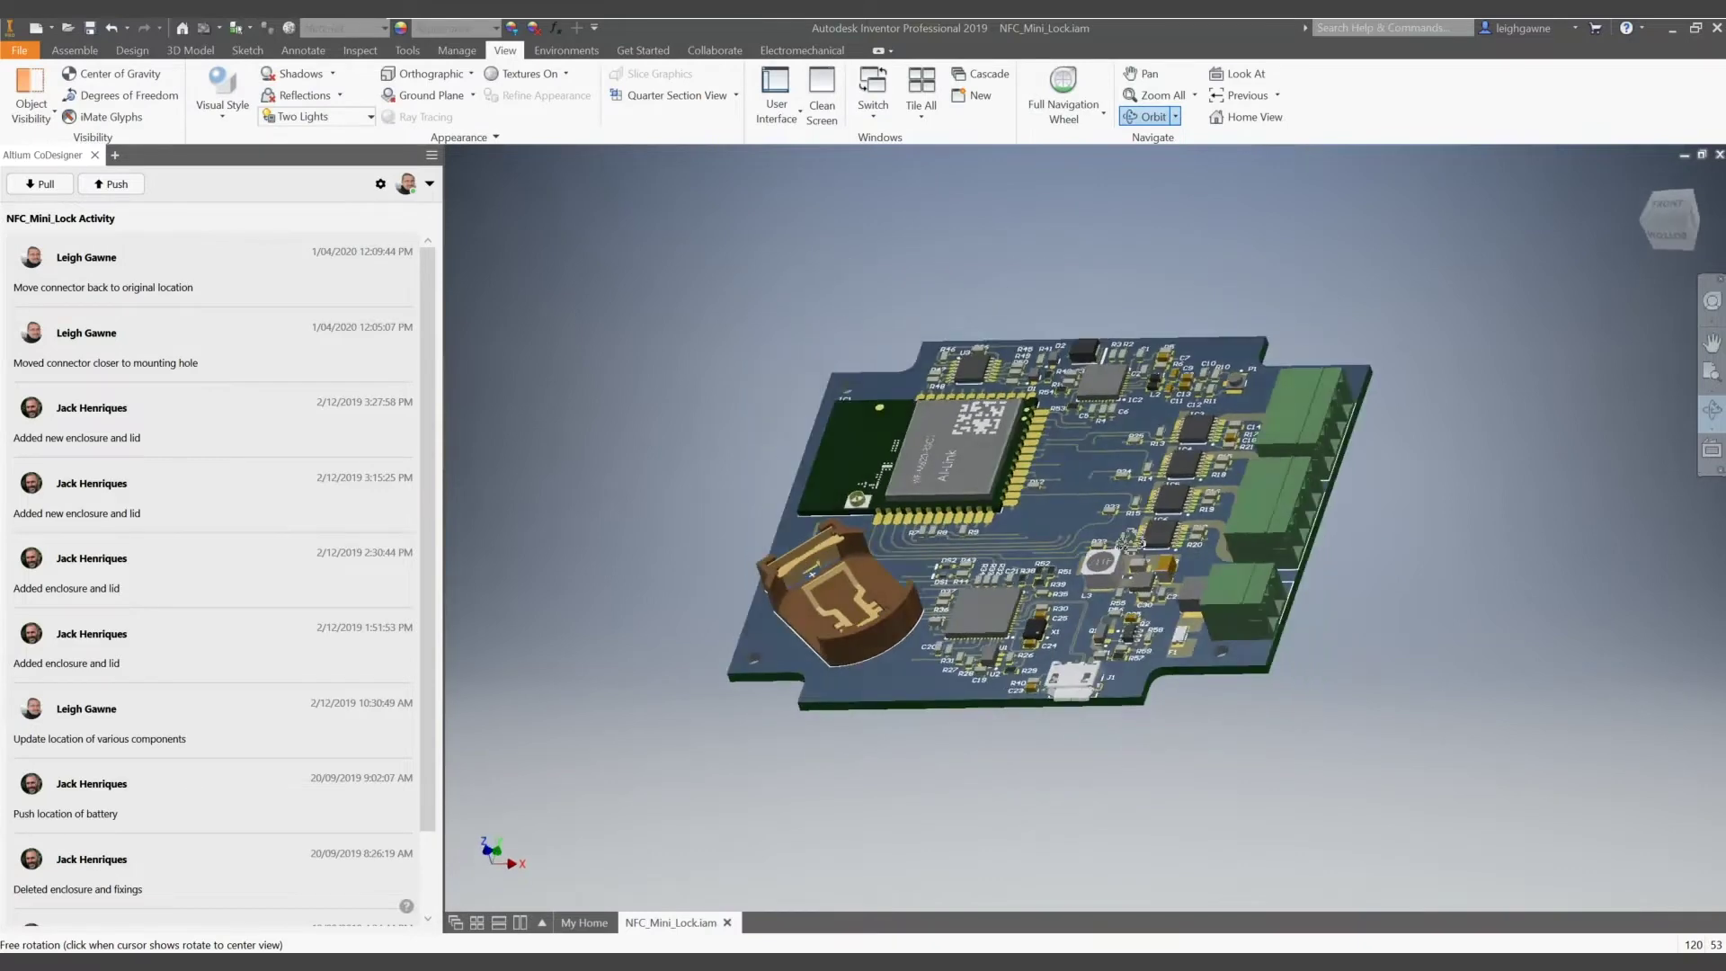
scroll(1164, 635, up, 5)
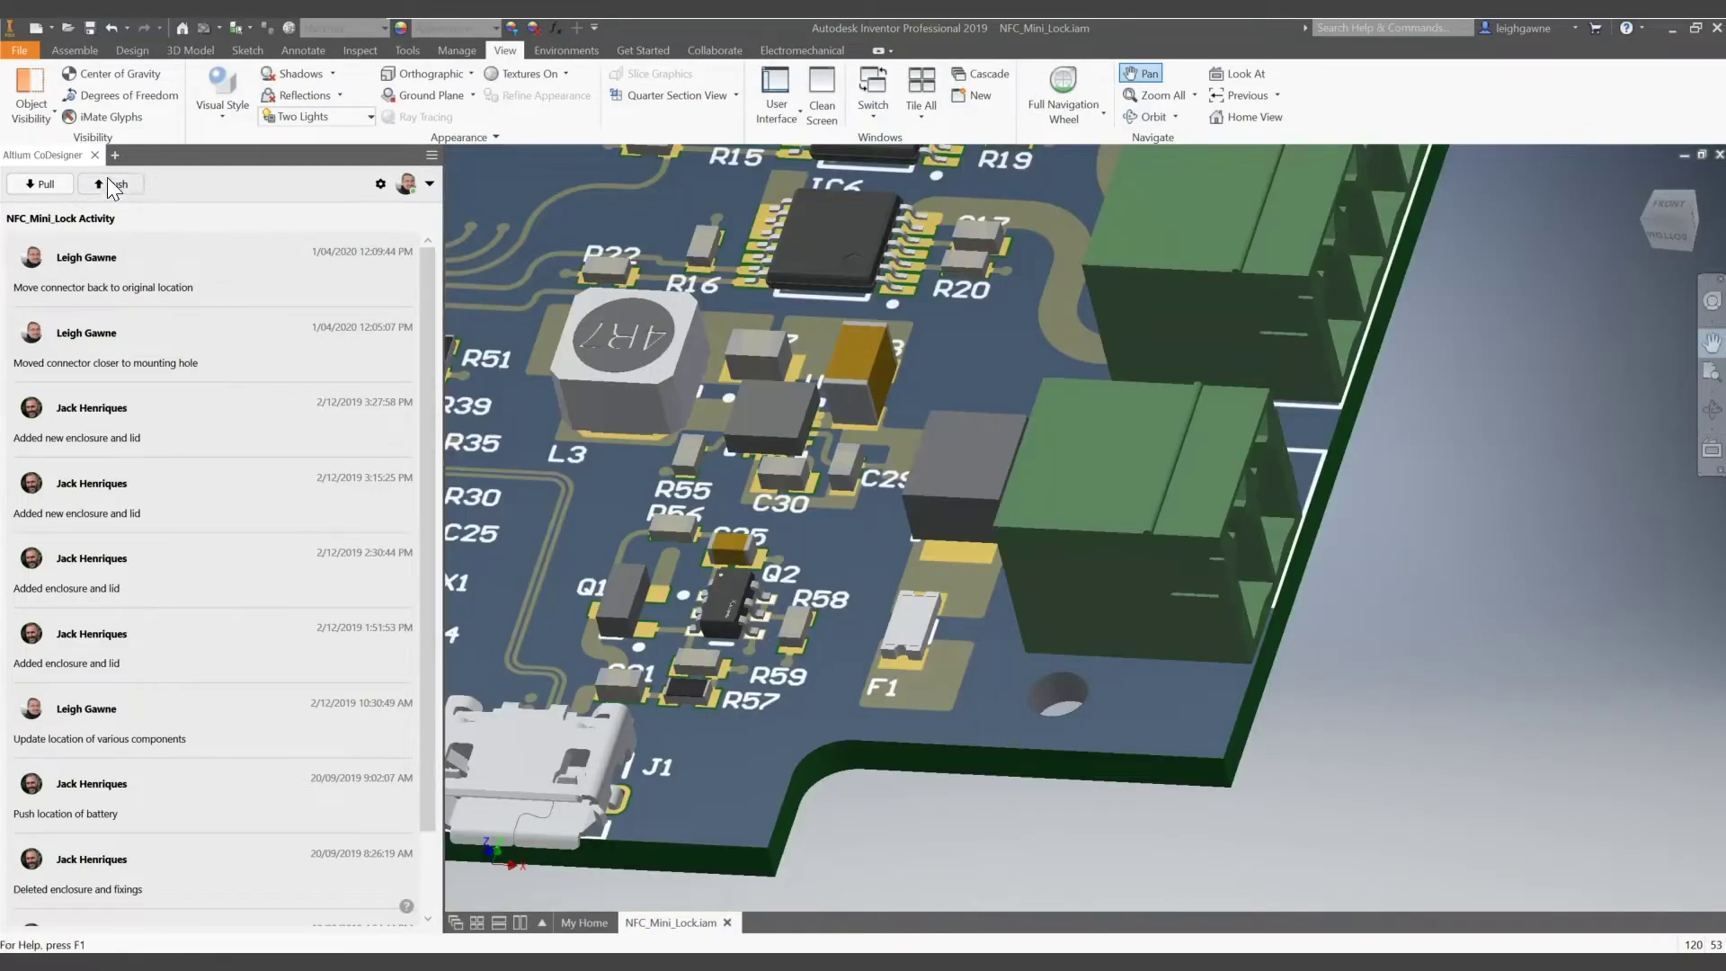
click(114, 184)
text(Moved power connector to fit with mechanical requirements)
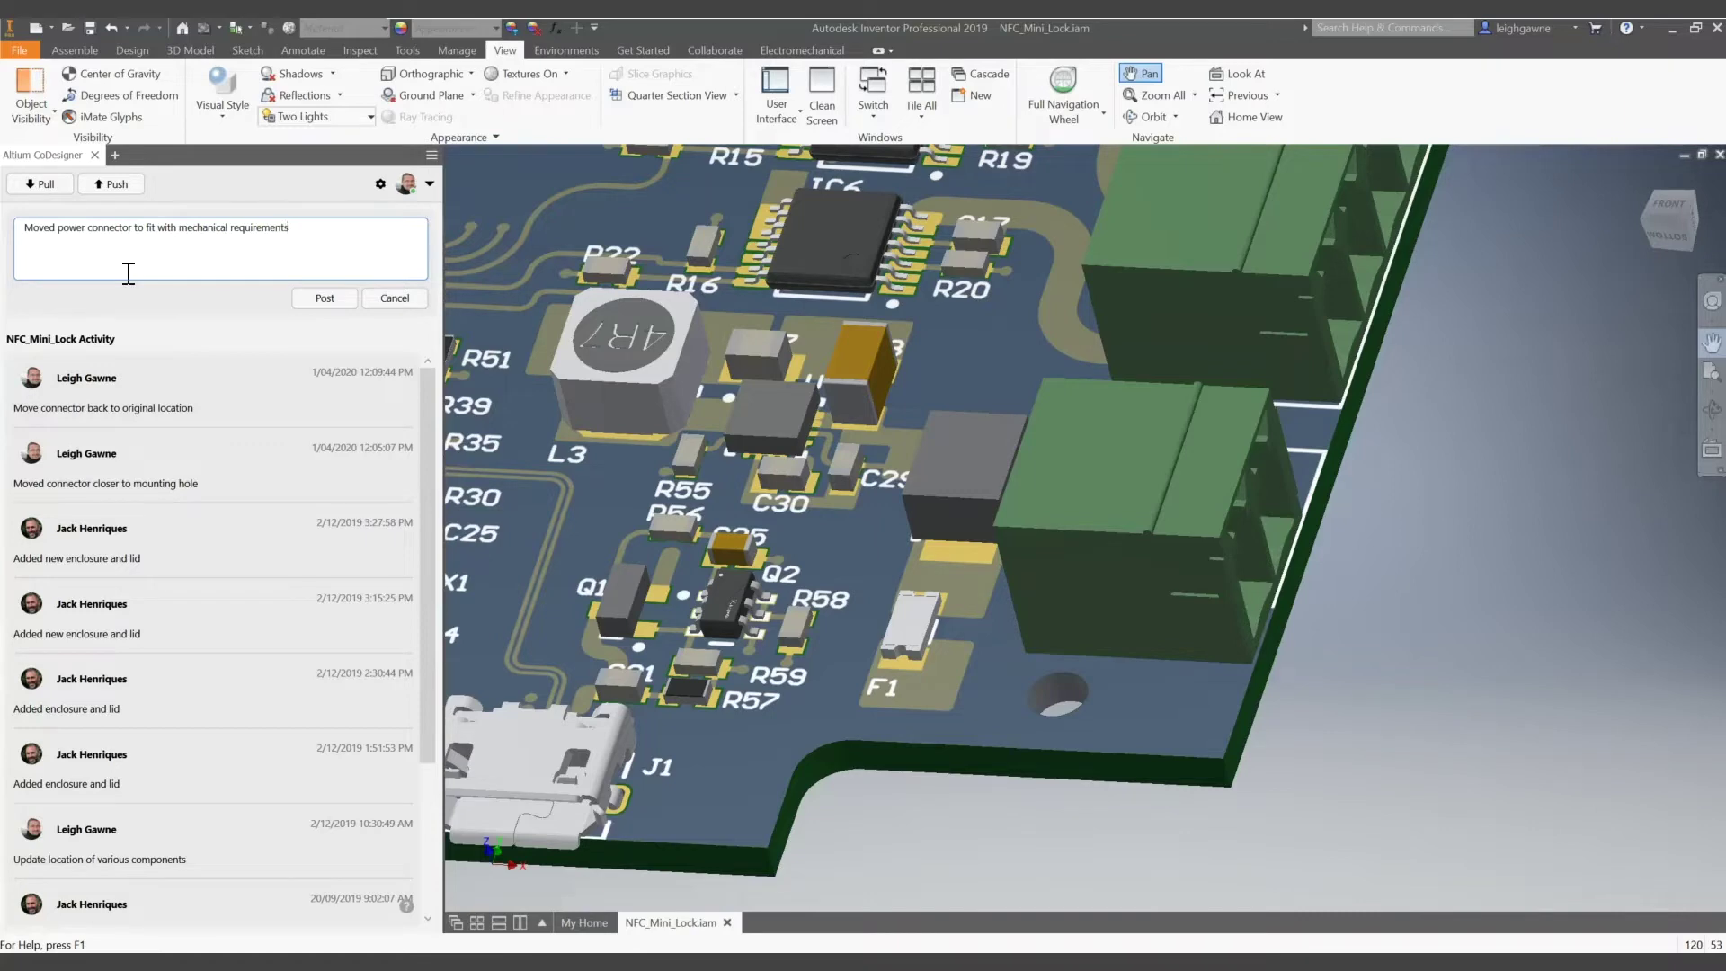
Step: Post the push with the comment about meeting mechanical requirements
click(313, 302)
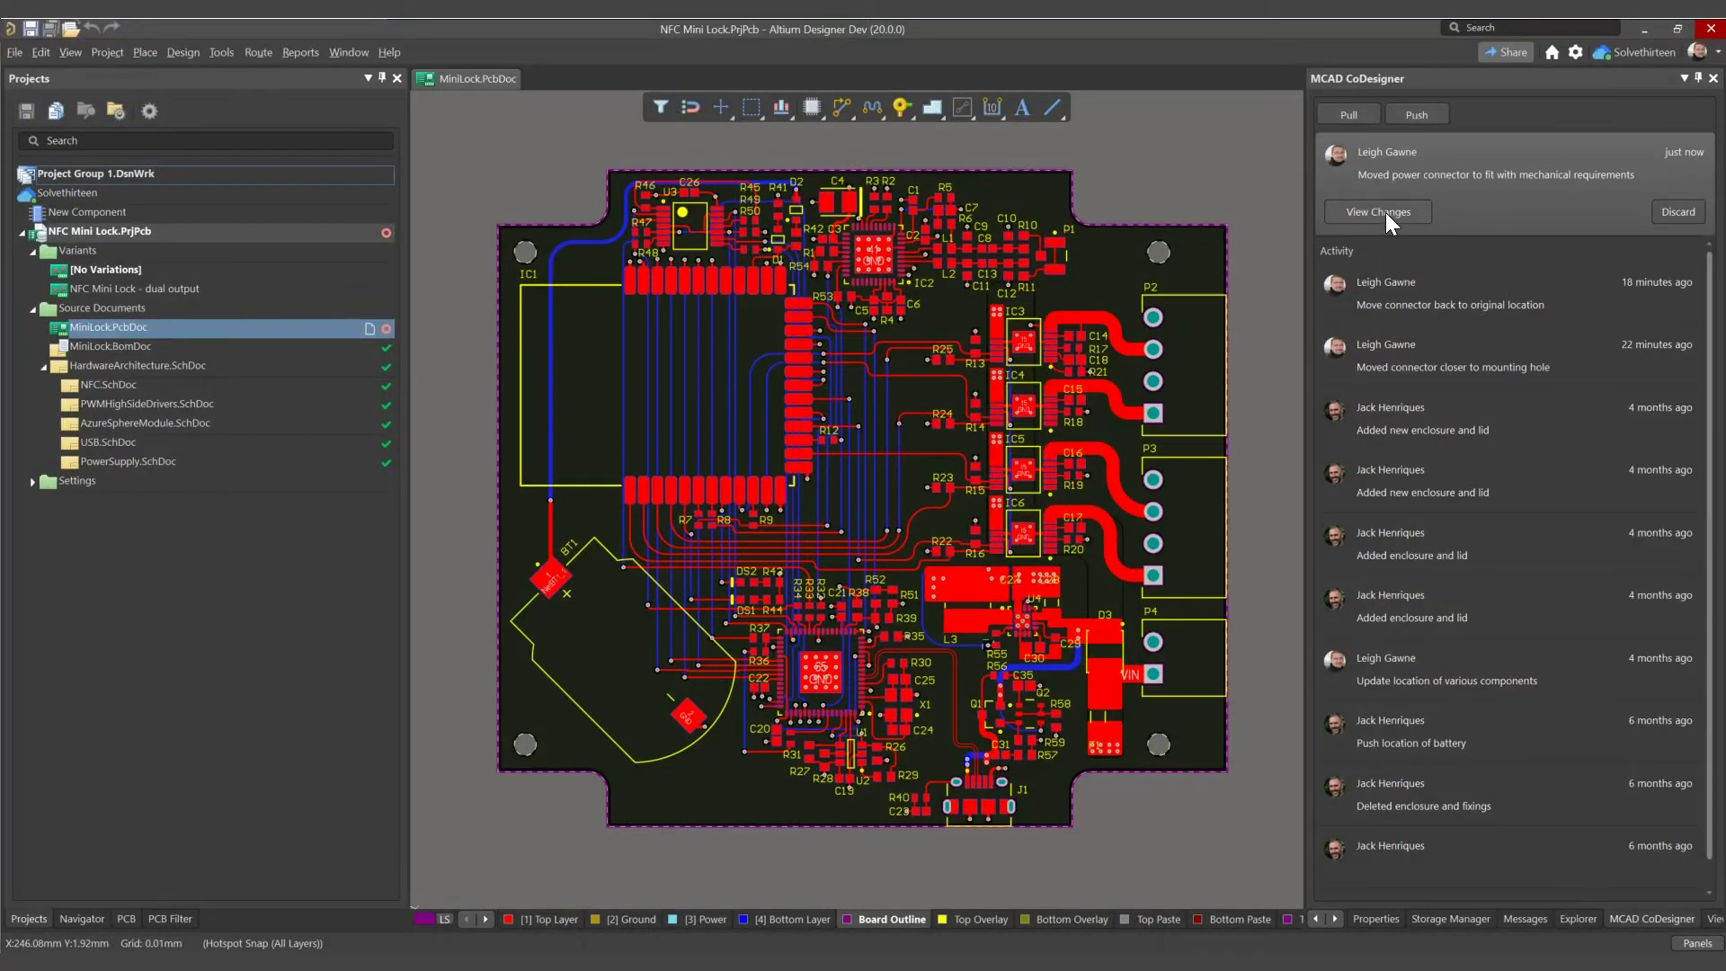
Step: Review the incoming P4 change in 3D, apply it, and return to 2D
click(1379, 212)
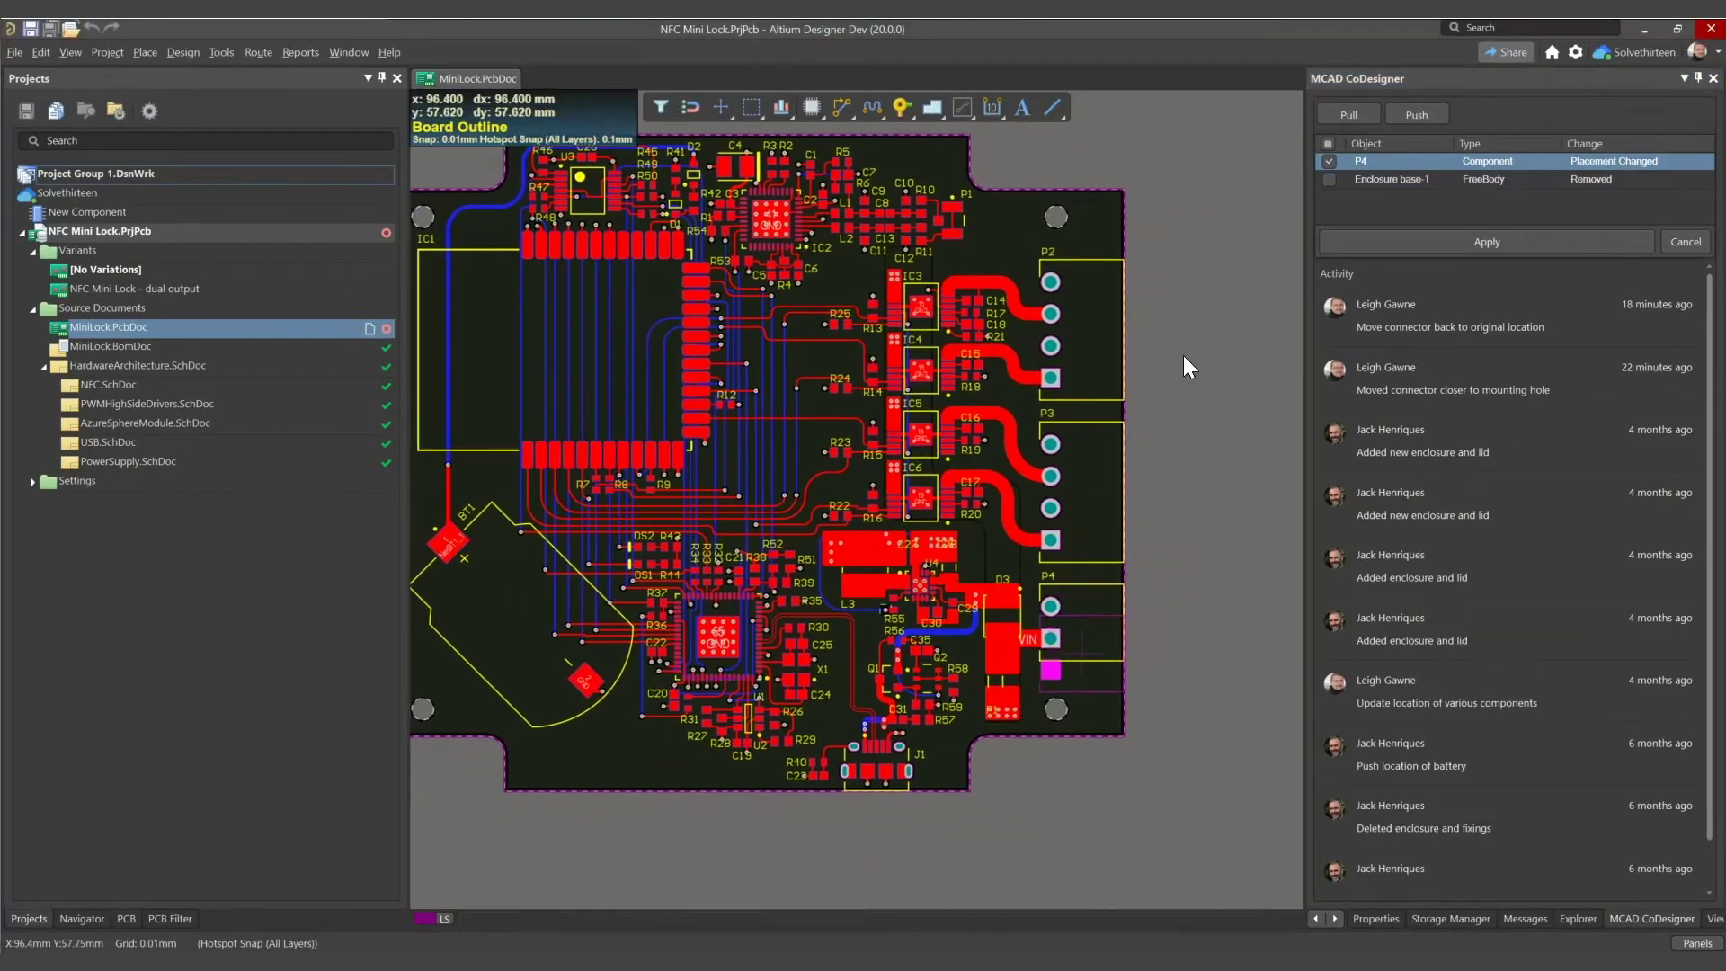
key(3)
drag(994, 658, 1009, 624)
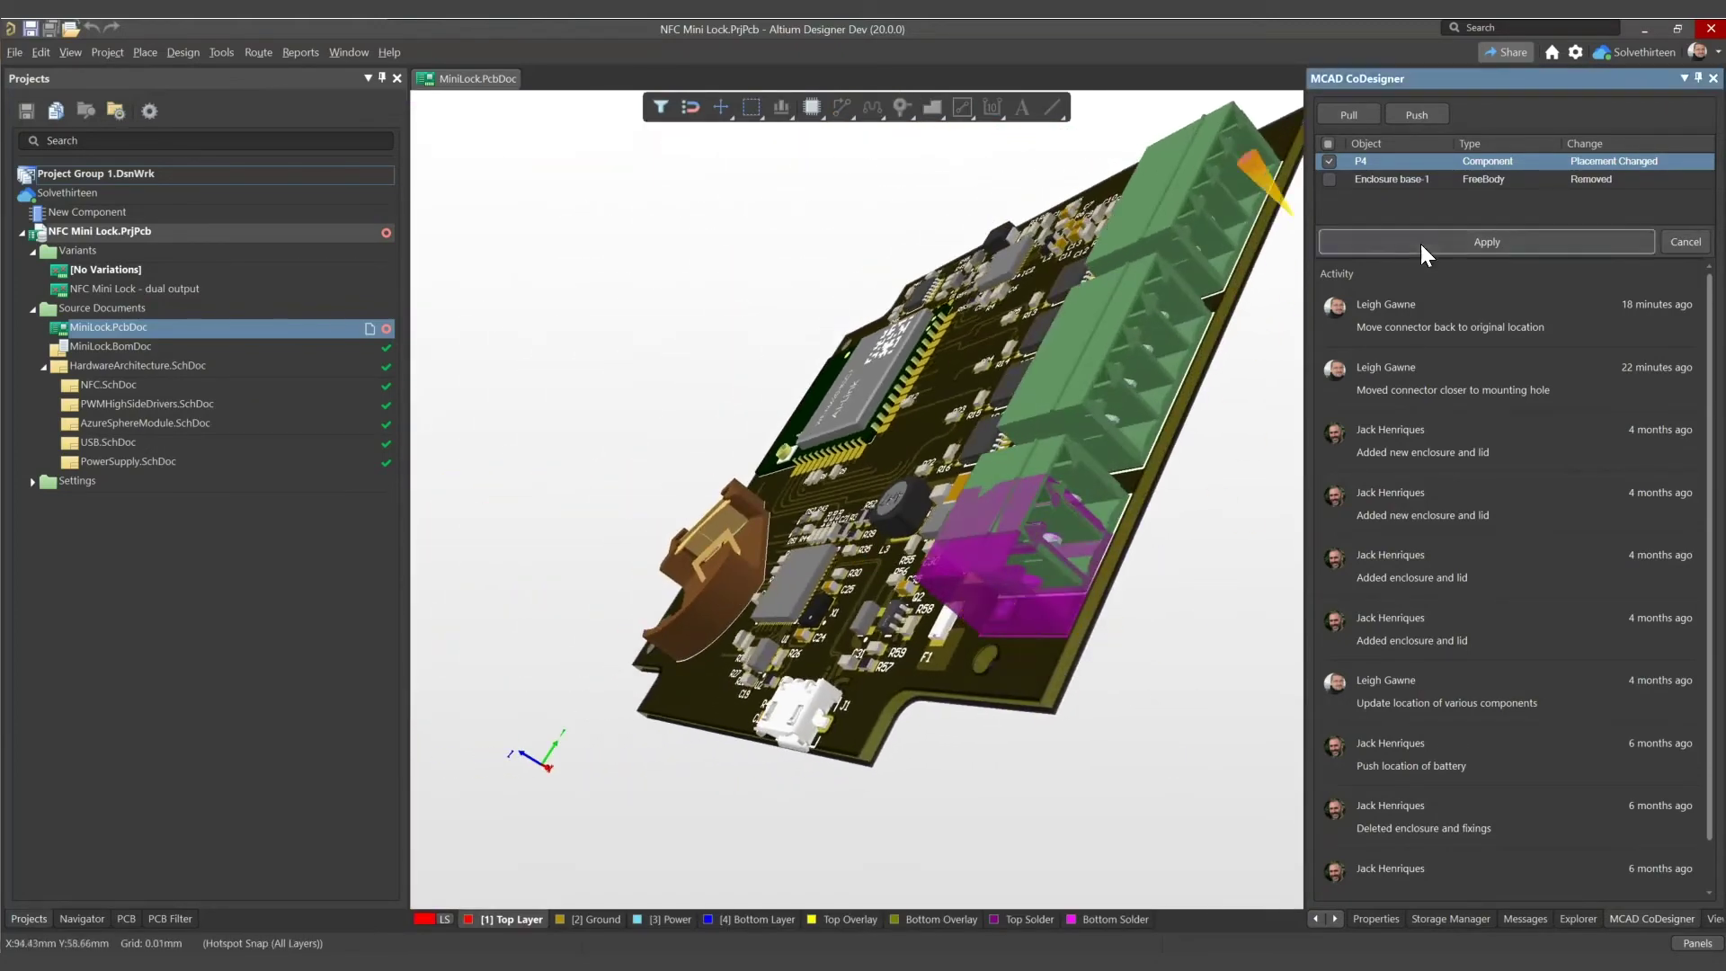
click(1487, 241)
key(2)
scroll(1102, 722, up, 2)
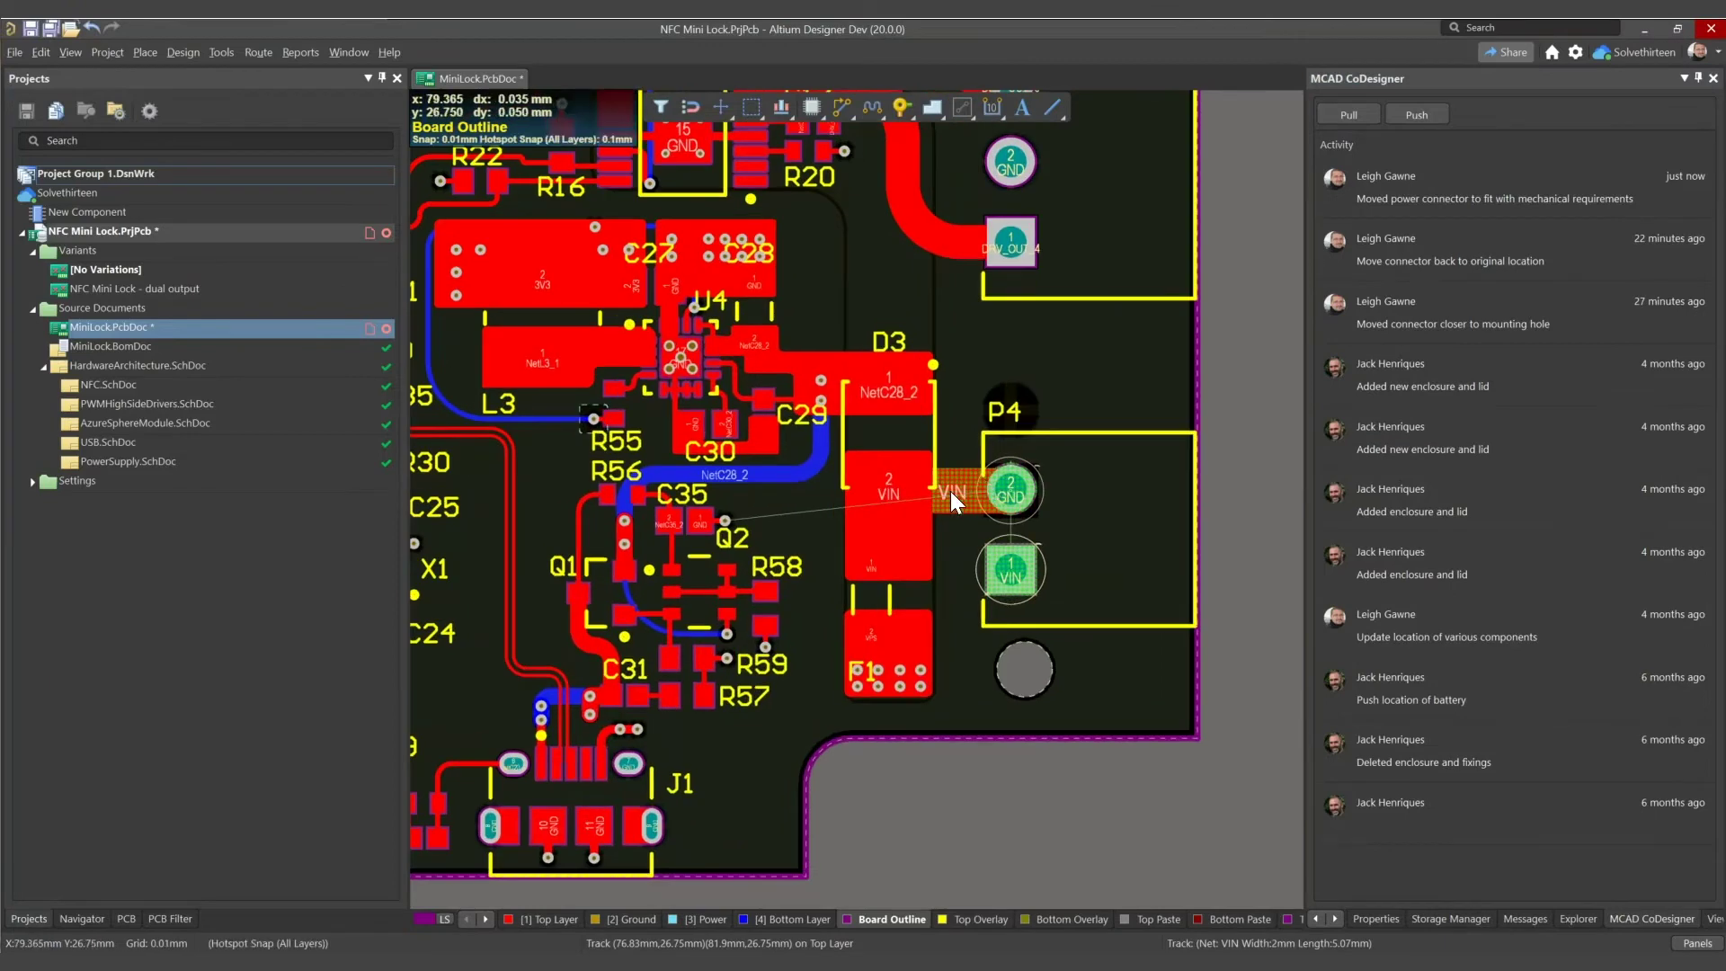
scroll(944, 506, up, 1)
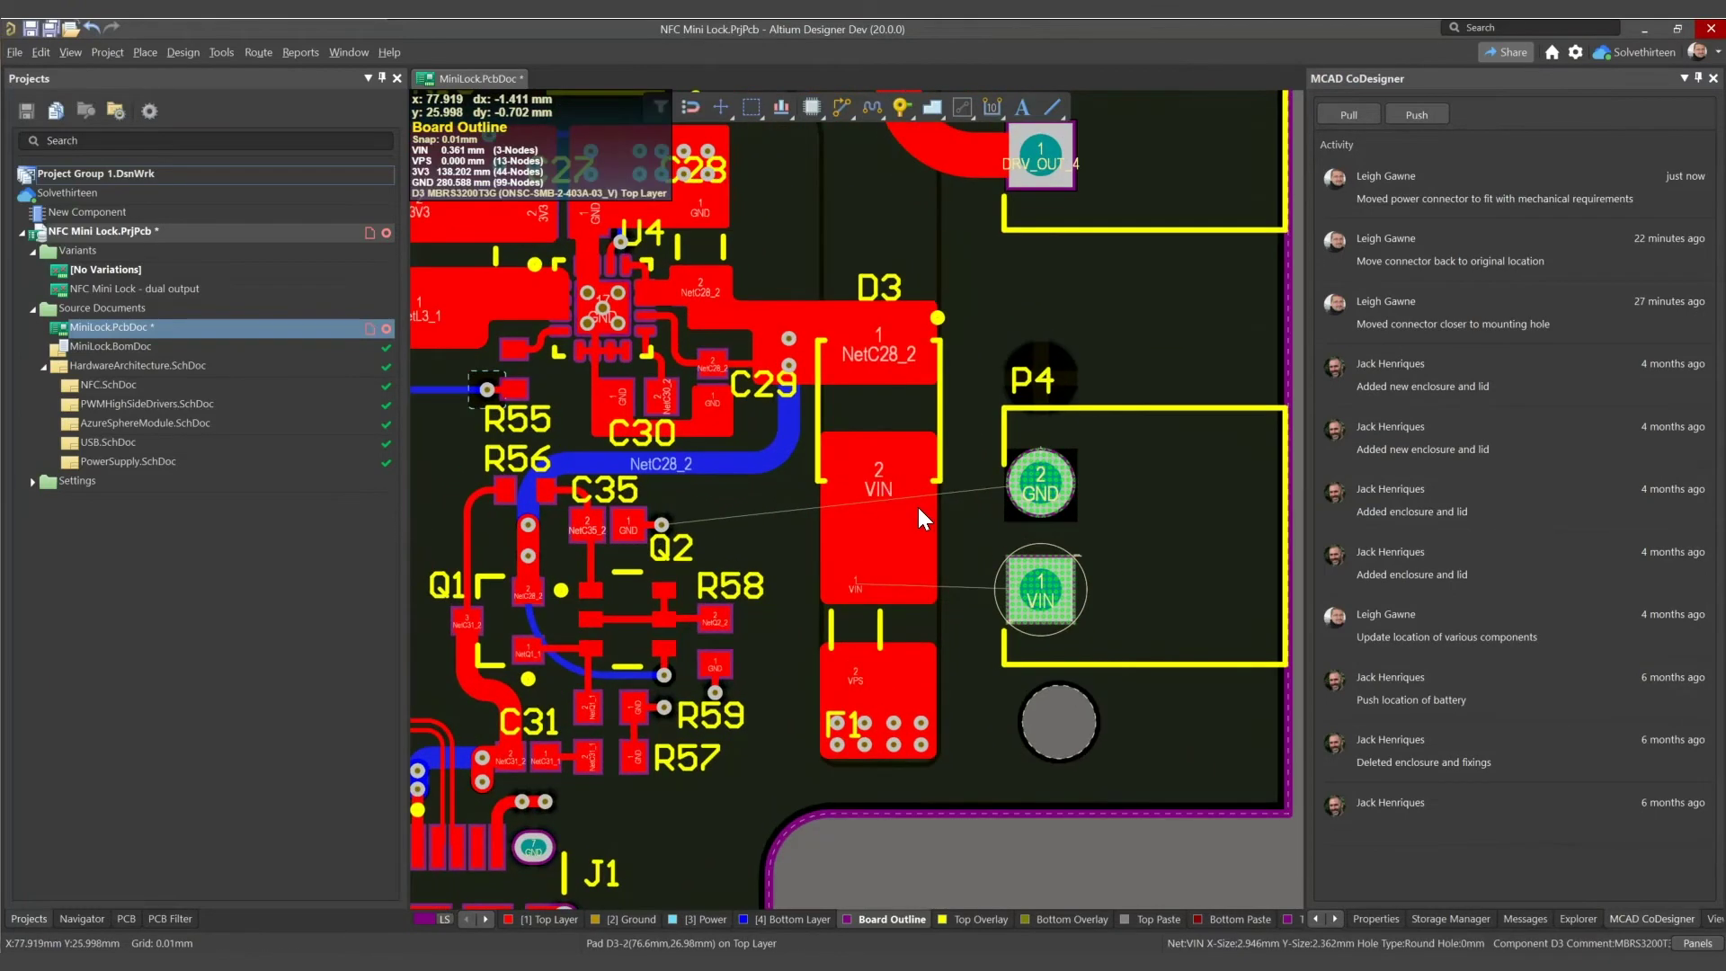
scroll(891, 518, up, 1)
scroll(821, 529, up, 1)
Step: Route a VIN track from D3 pad 2 to P4 pin 1 and repour modified polygons
key(ctrl+w)
click(876, 587)
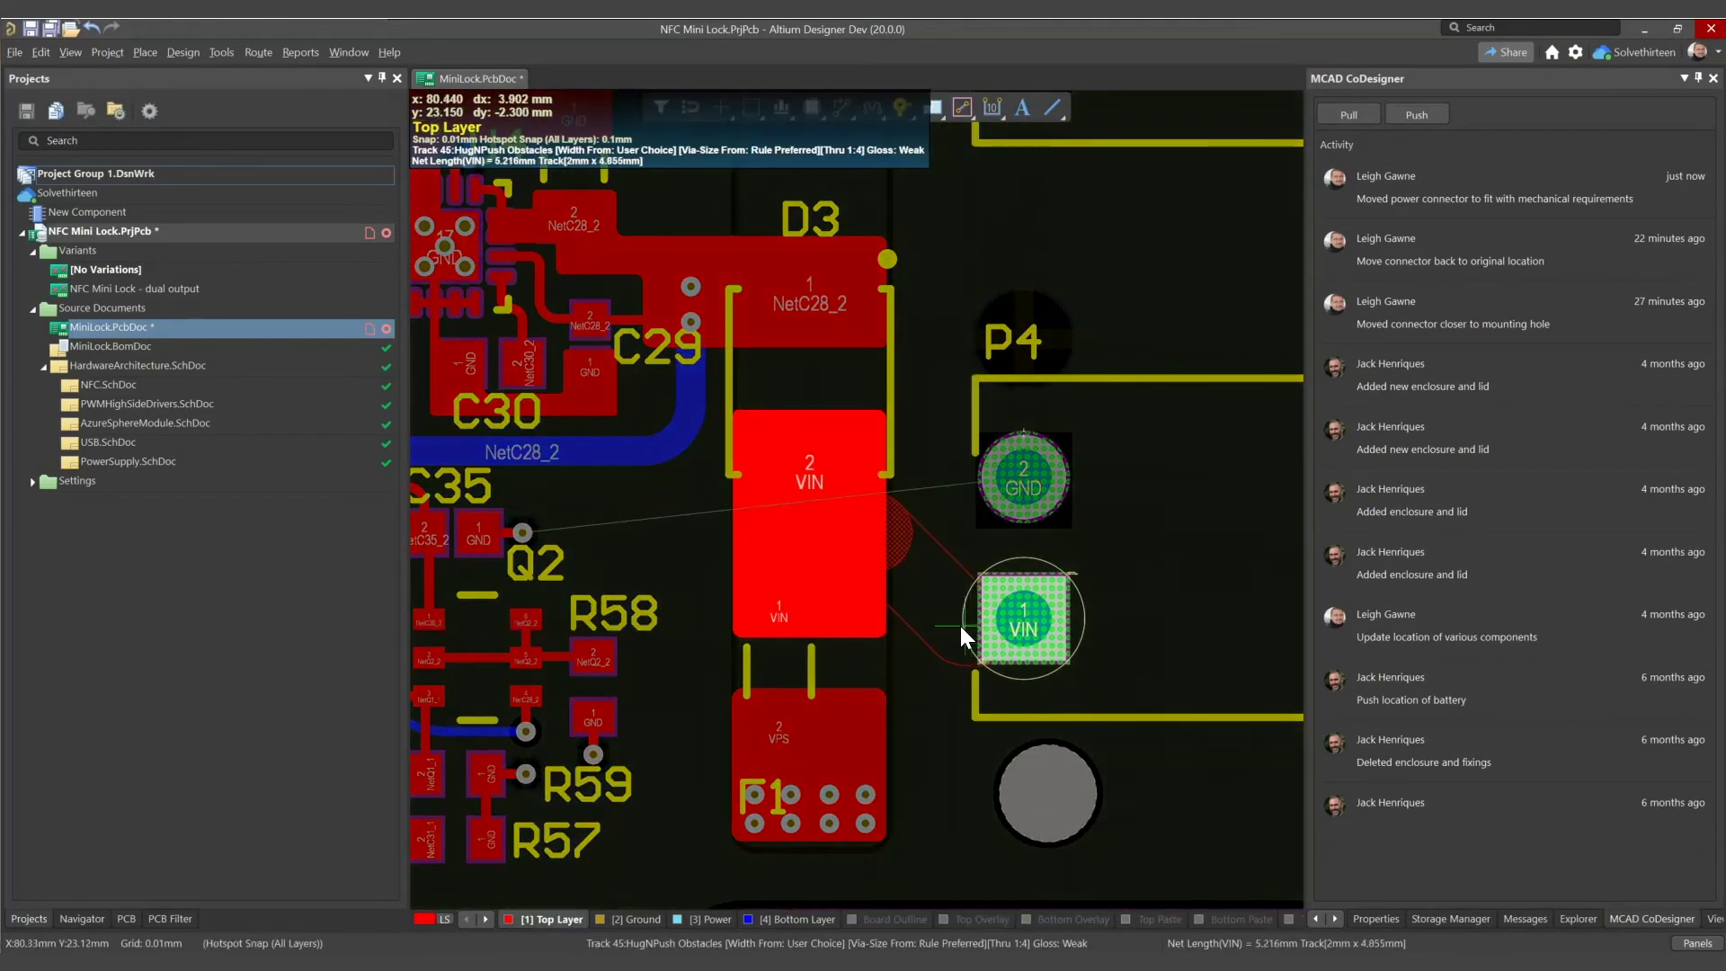
click(1030, 627)
right_click(1030, 628)
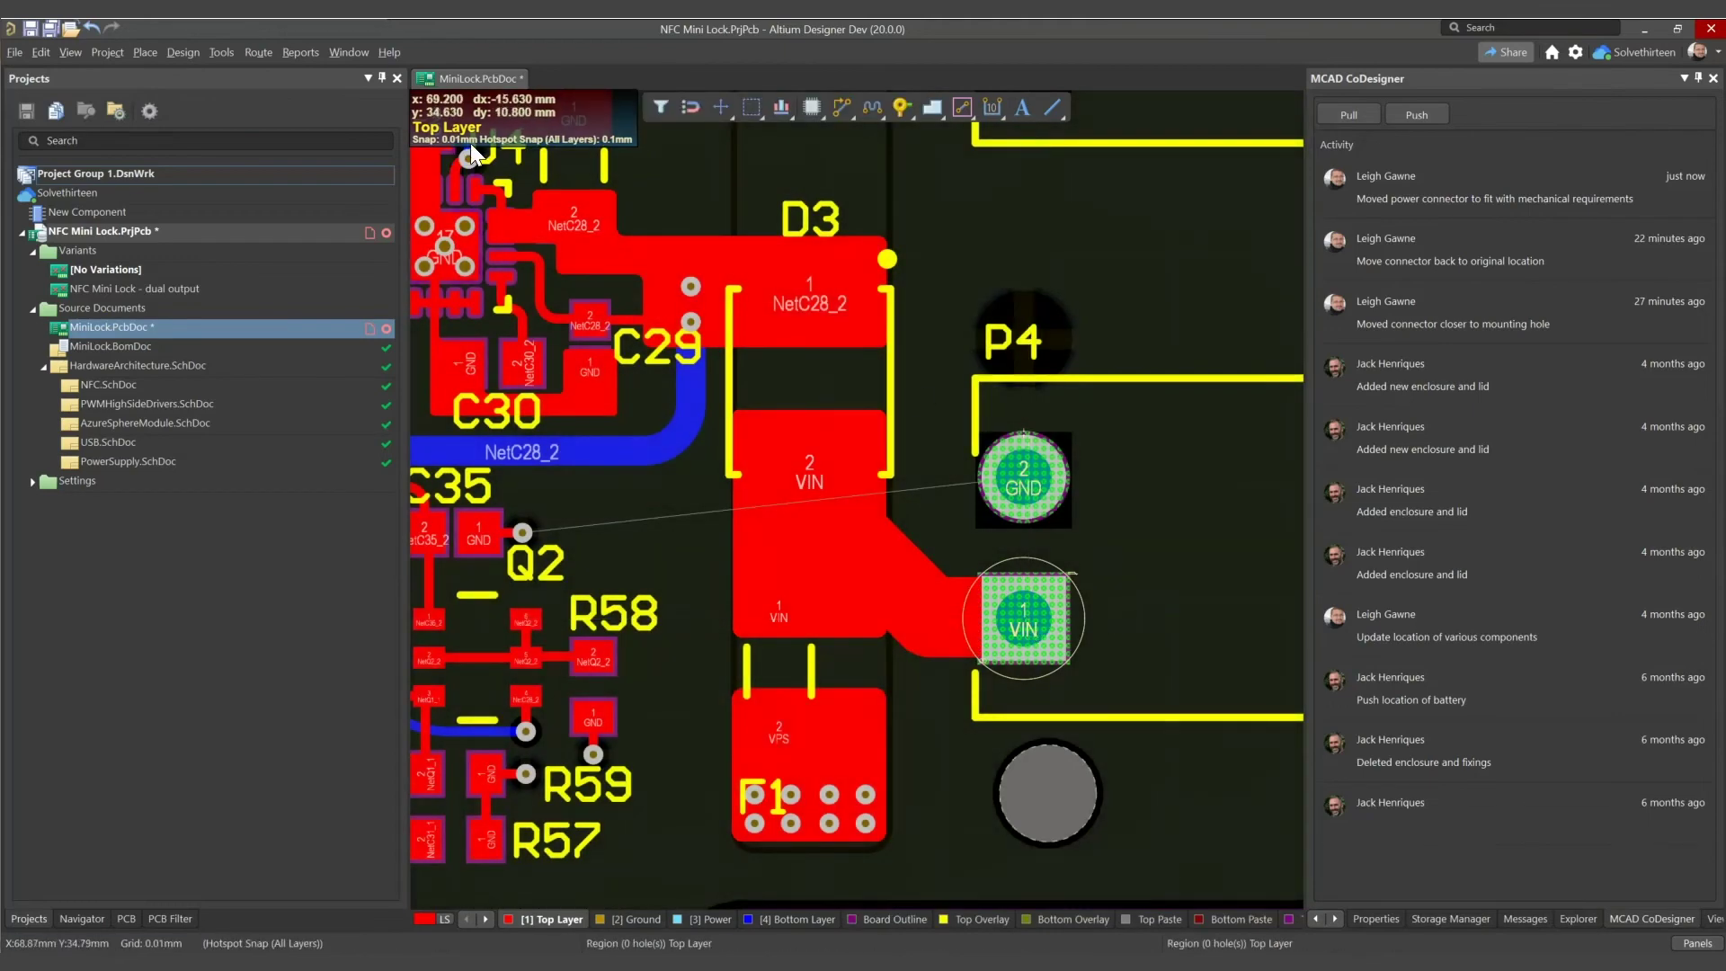
click(221, 52)
click(568, 268)
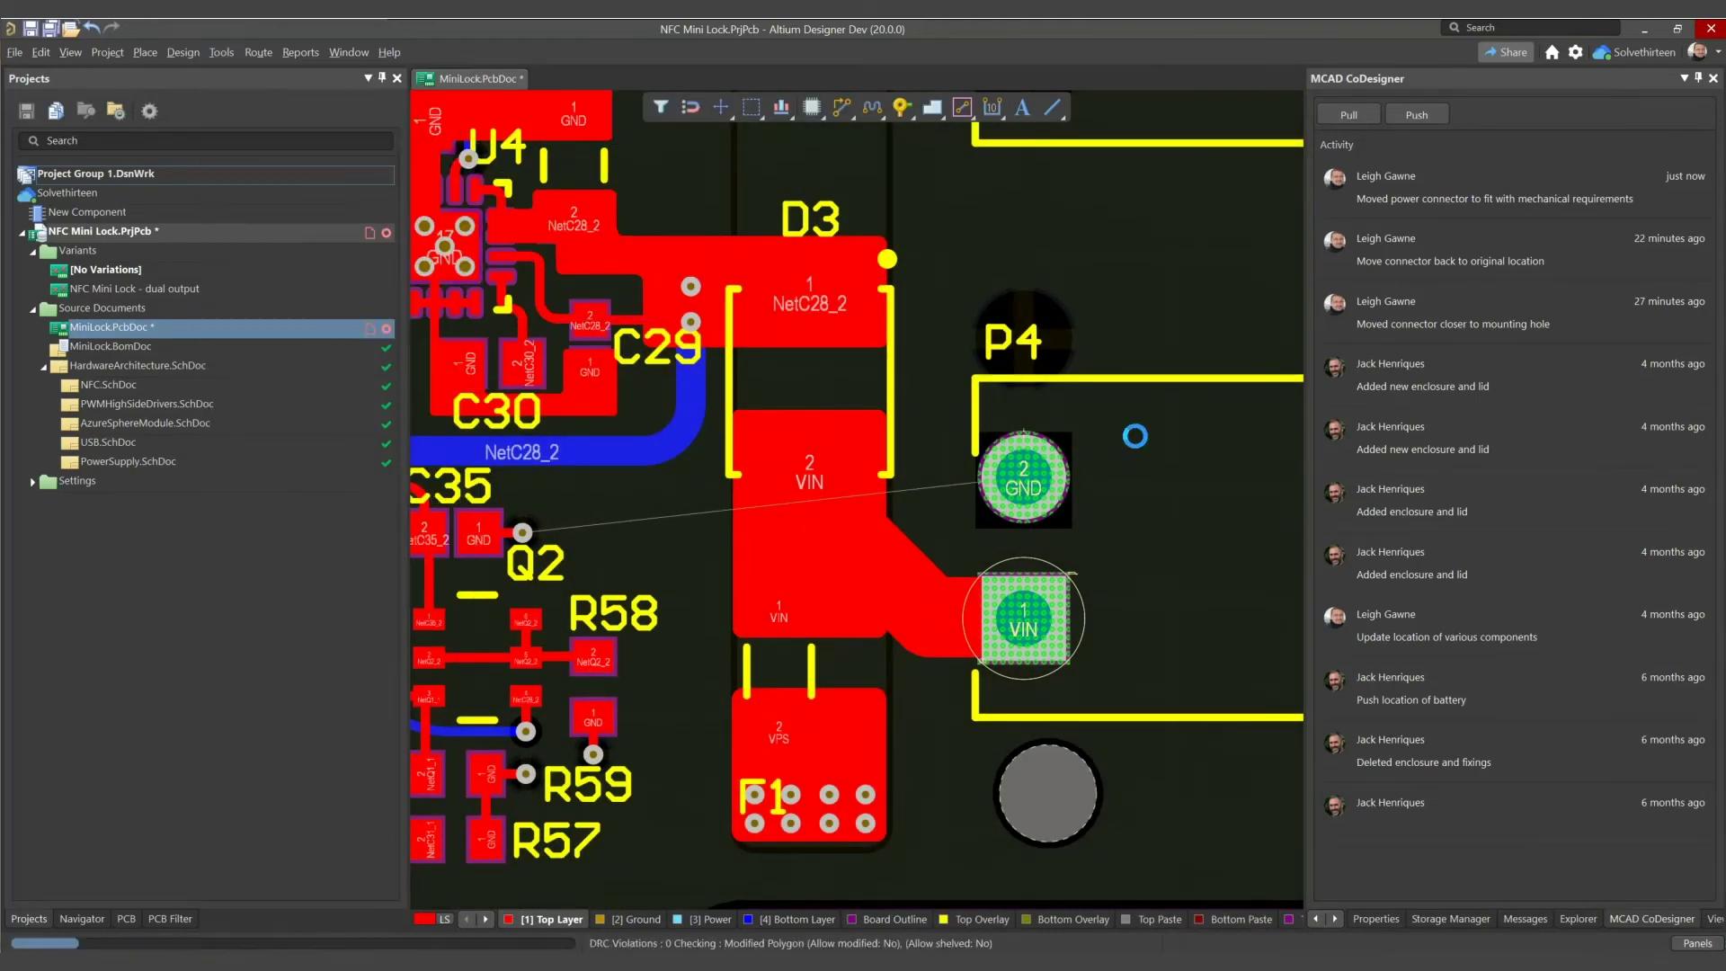